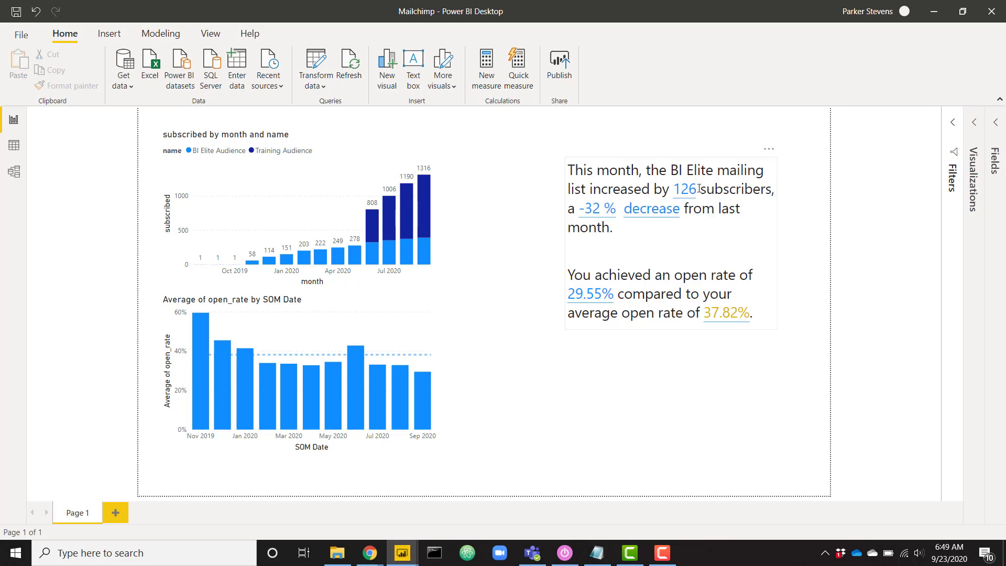
# Review the values behind the smart narrative's figures, then deselect the narrative
pyautogui.click(701, 189)
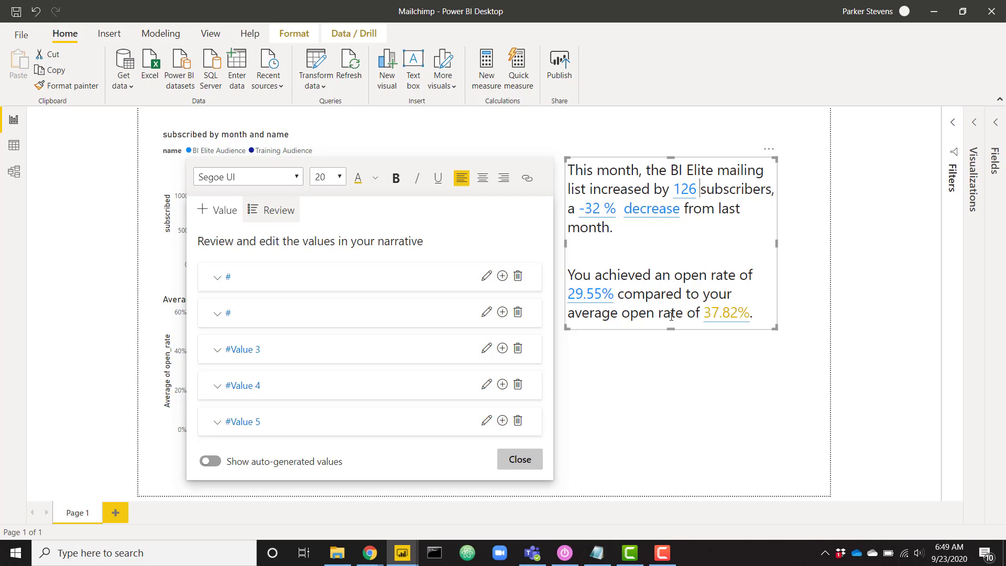
pyautogui.click(739, 294)
pyautogui.click(794, 242)
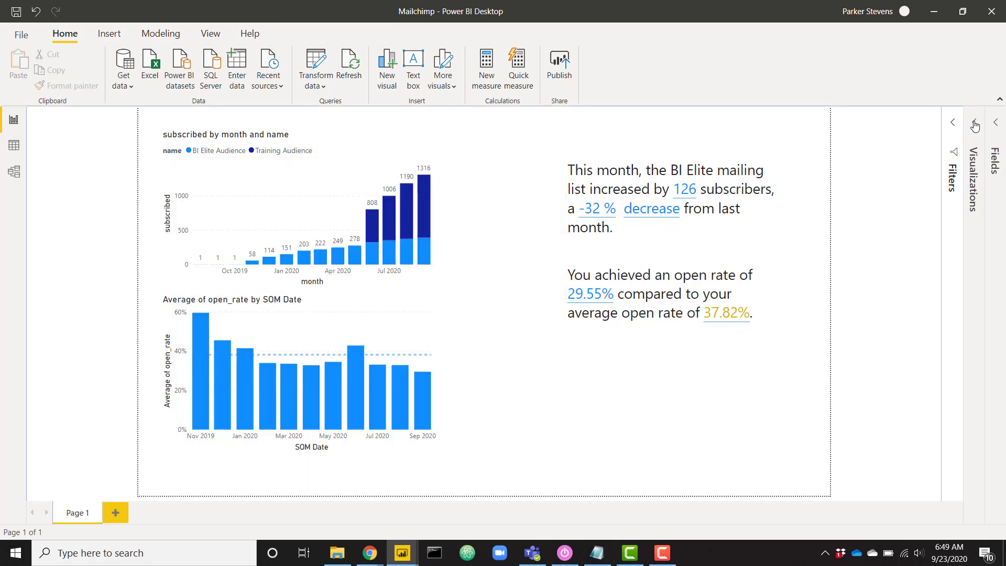
# Filter the report to BI Elite Audience only, toggling Training Audience to compare the narrative numbers
pyautogui.click(953, 123)
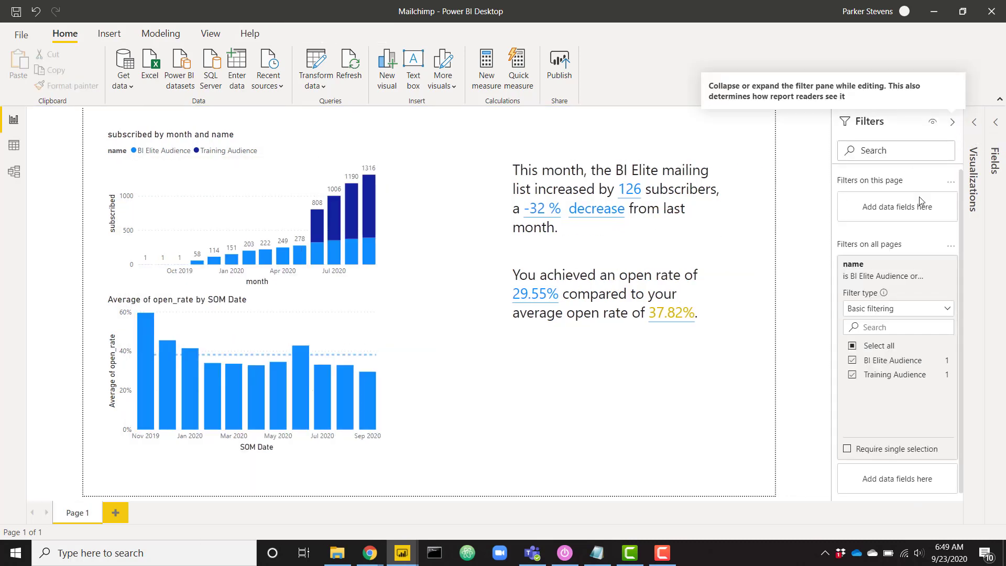
pyautogui.click(852, 375)
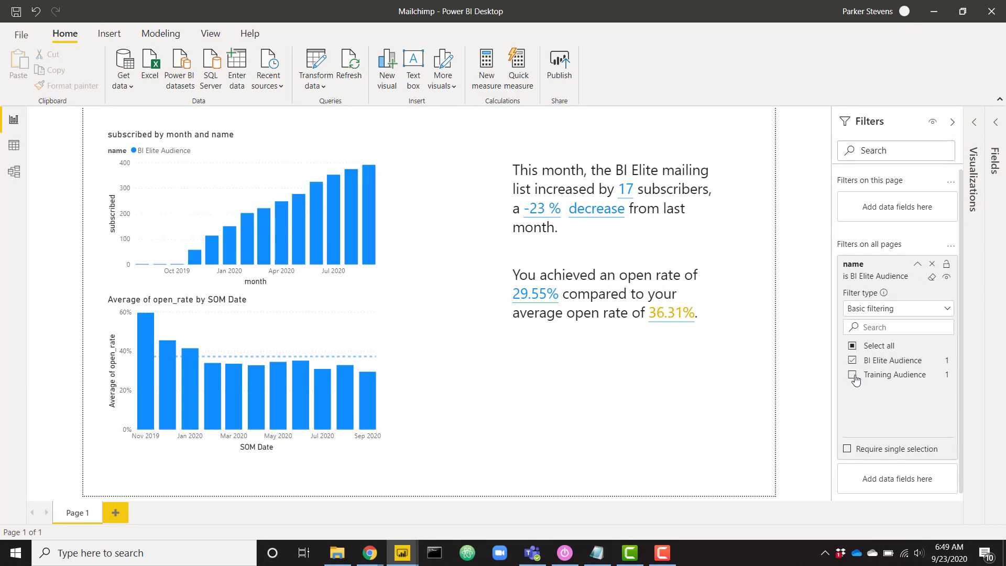
pyautogui.click(853, 375)
pyautogui.click(853, 375)
pyautogui.click(852, 375)
pyautogui.click(852, 375)
# In the Mailchimp - Demo report, confirm the Smart narrative visual preview feature is enabled in Options
pyautogui.moveTo(402, 553)
pyautogui.click(467, 506)
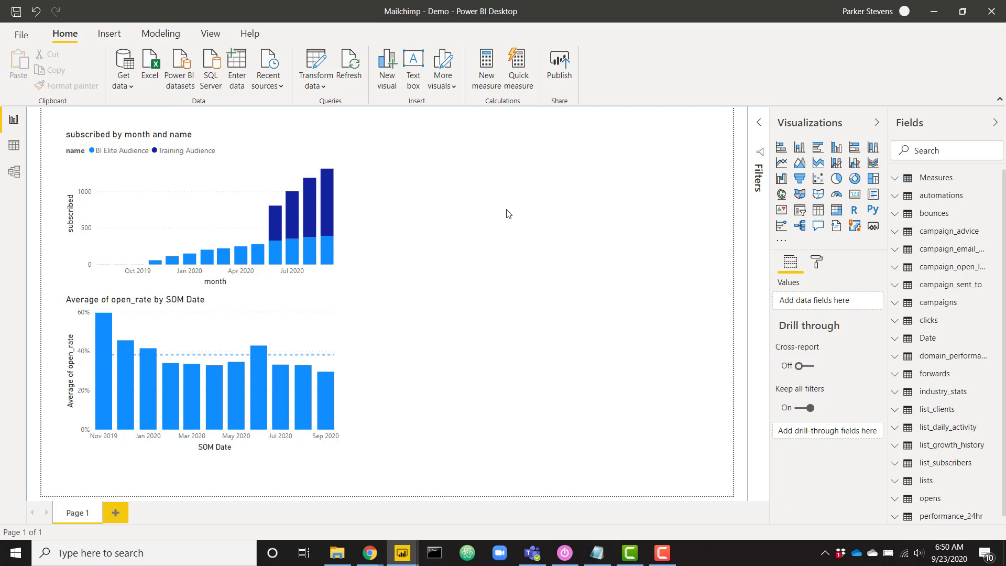
pyautogui.click(22, 35)
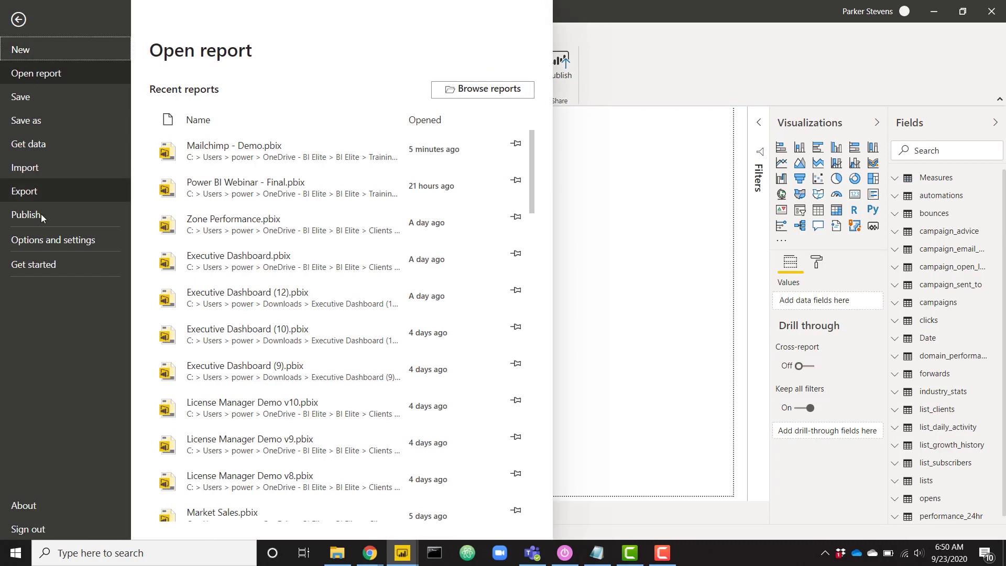
pyautogui.click(52, 239)
pyautogui.click(215, 97)
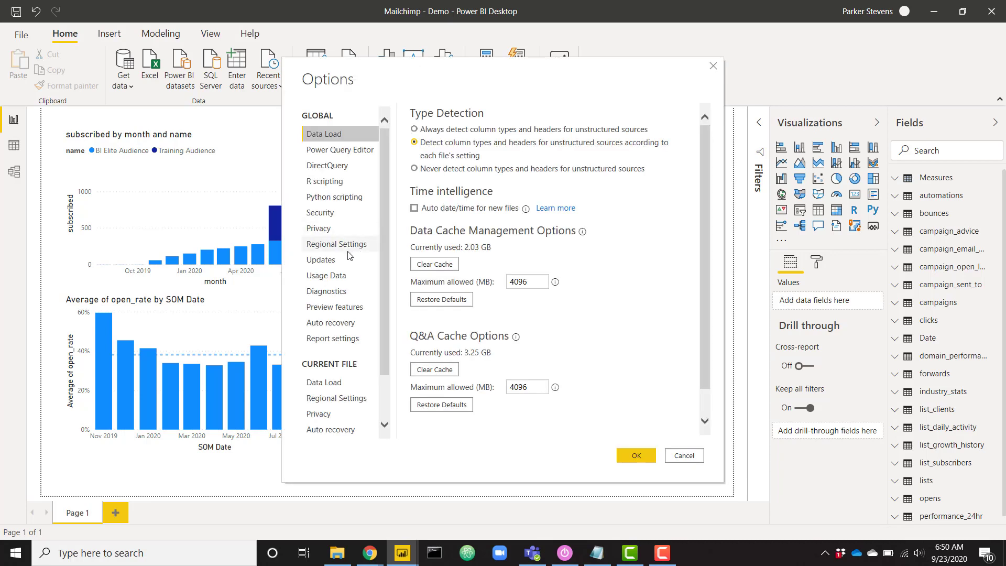
pyautogui.click(335, 307)
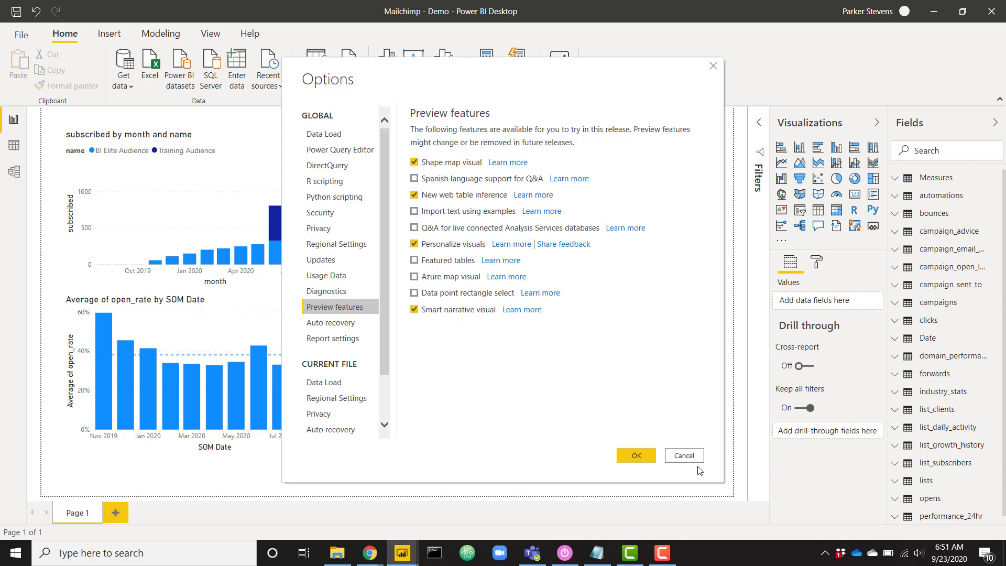
pyautogui.click(684, 455)
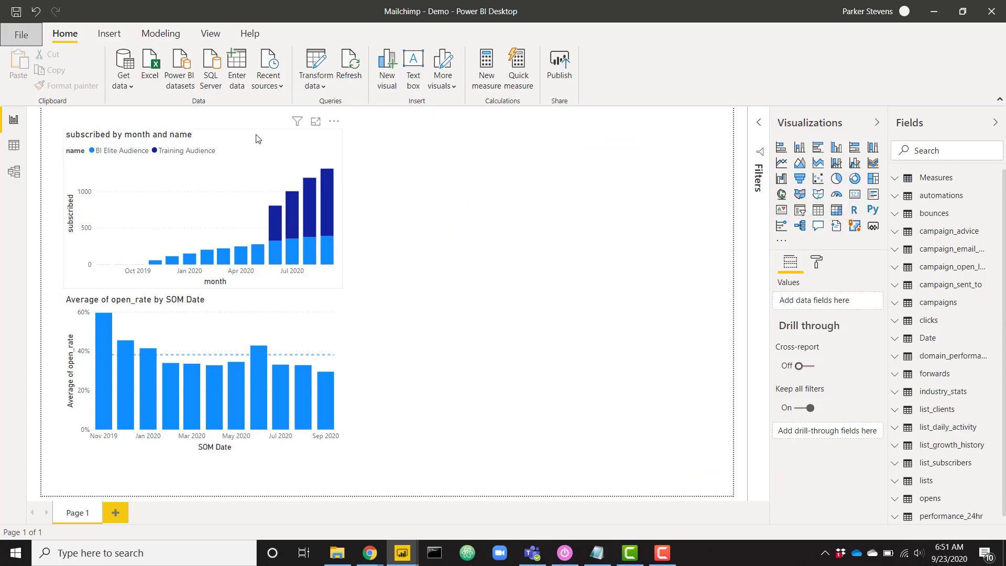
# Add a Smart narrative visual, enlarge it and place it right of the subscriber and open-rate charts
pyautogui.click(839, 229)
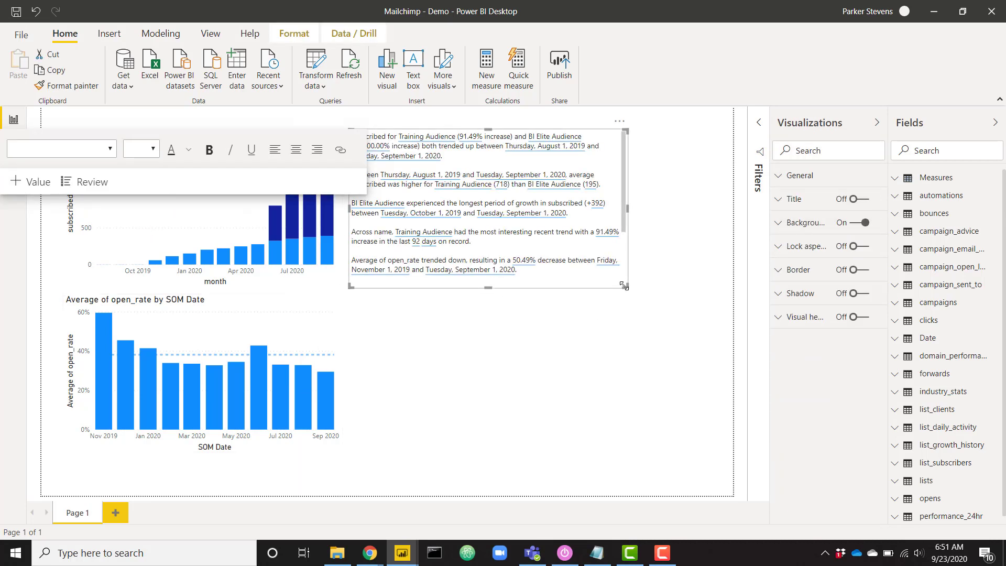
pyautogui.moveTo(625, 286); pyautogui.dragTo(670, 349)
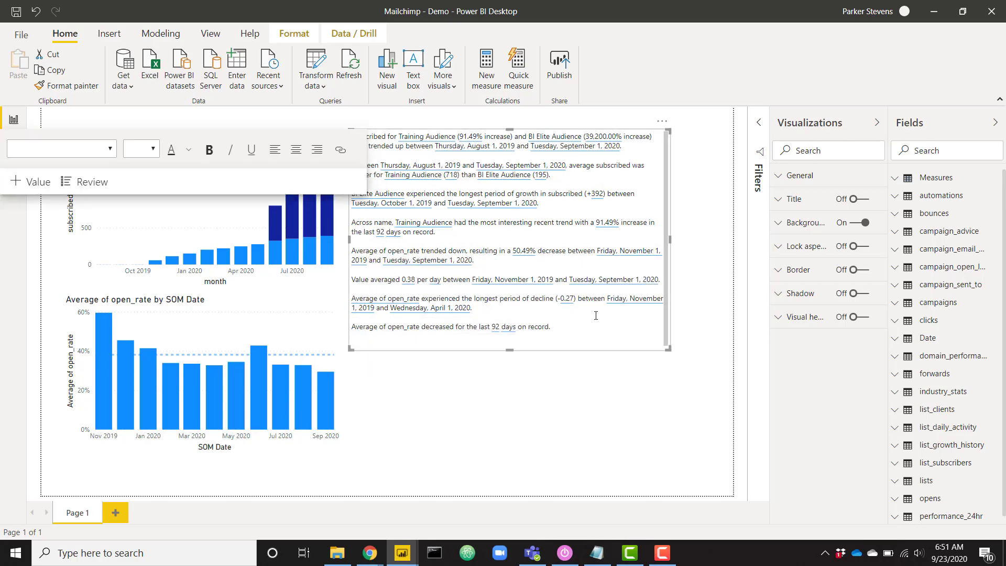
pyautogui.moveTo(594, 133); pyautogui.dragTo(633, 173)
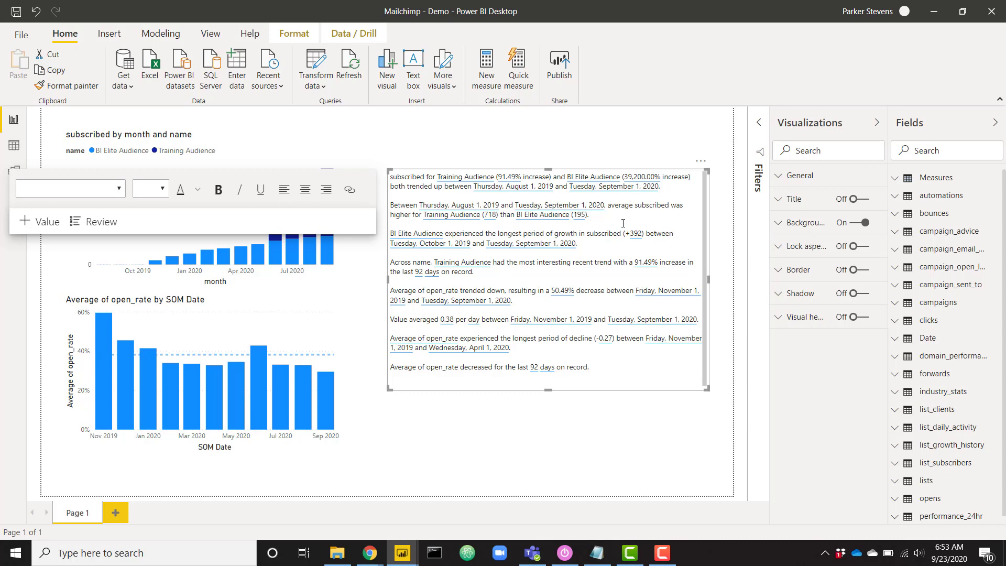
# Append '. Test' to the fourth narrative paragraph and inspect an auto-generated value in Review
pyautogui.click(677, 188)
pyautogui.write('. Test')
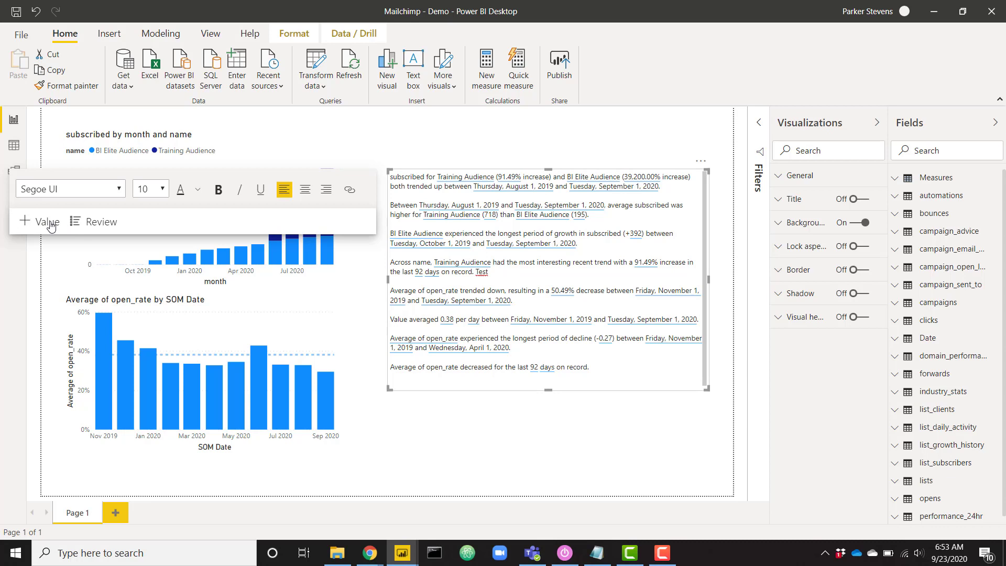
pyautogui.click(94, 222)
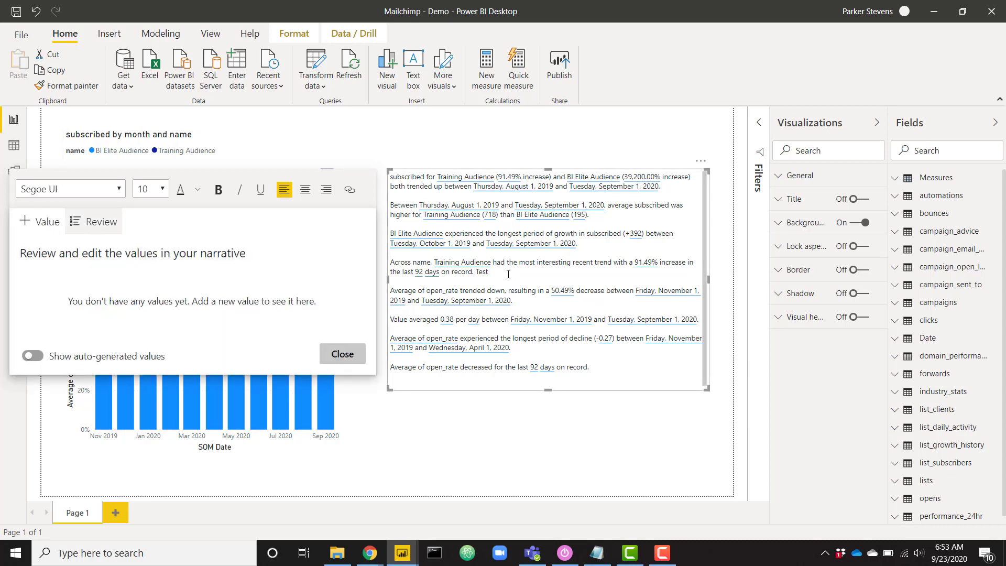
pyautogui.click(511, 181)
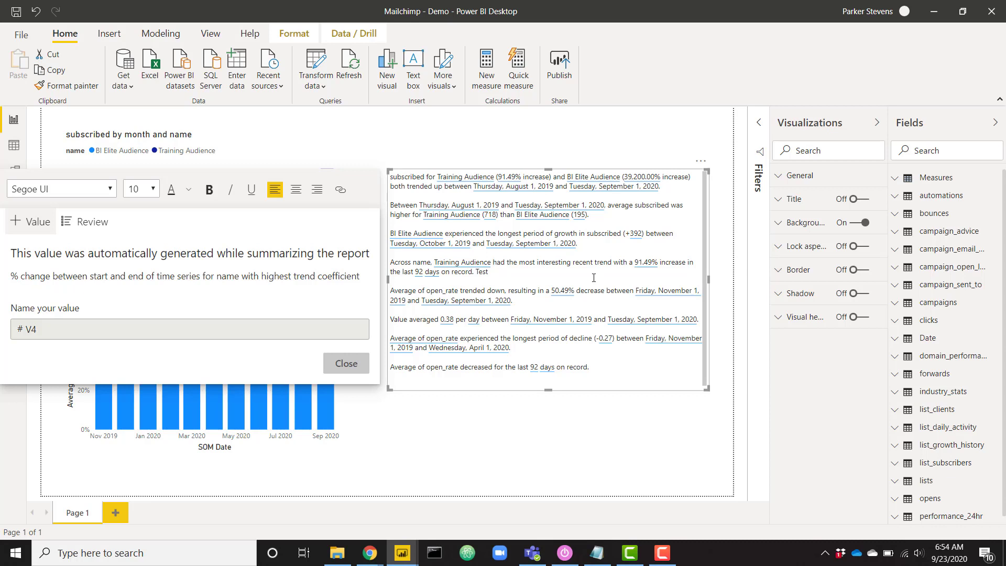
pyautogui.click(598, 366)
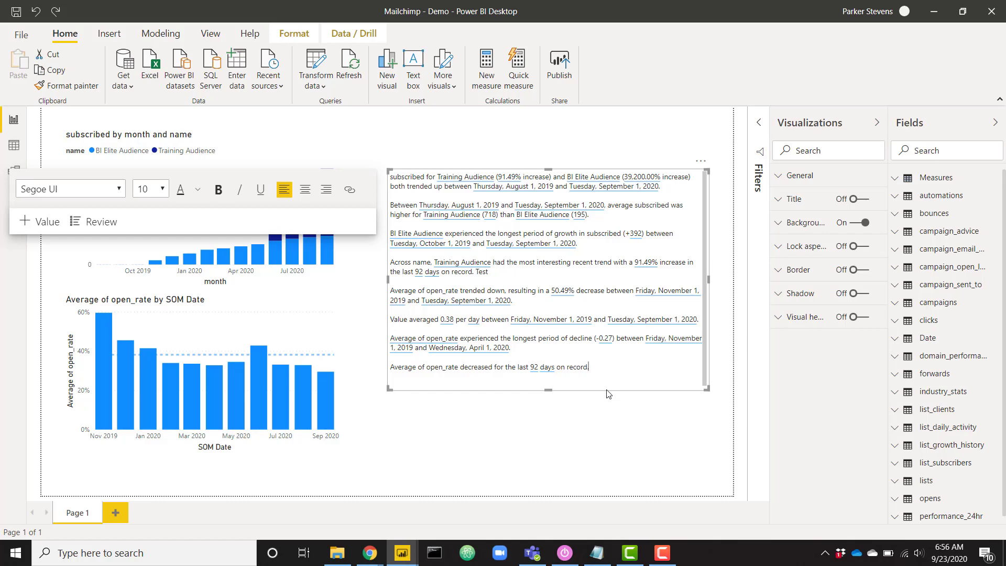
# Replace the smart narrative with a new empty text box placed right of the charts
pyautogui.press('Delete')
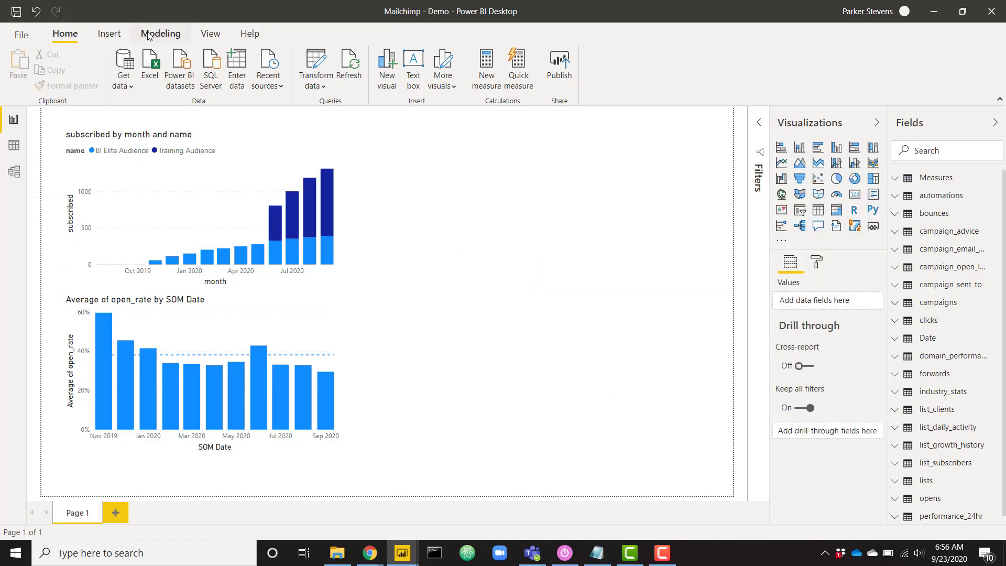
pyautogui.click(116, 35)
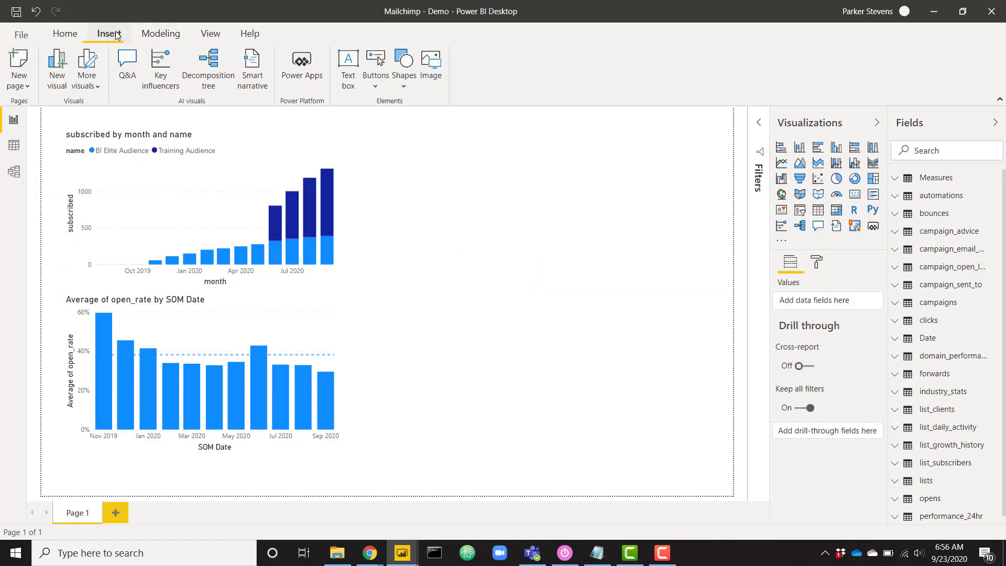
pyautogui.click(342, 66)
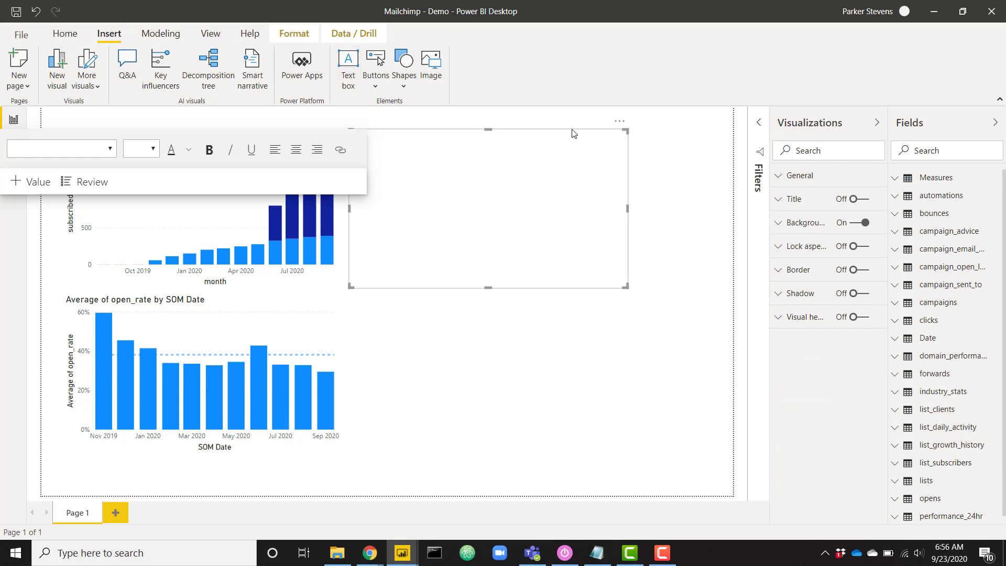
pyautogui.click(575, 175)
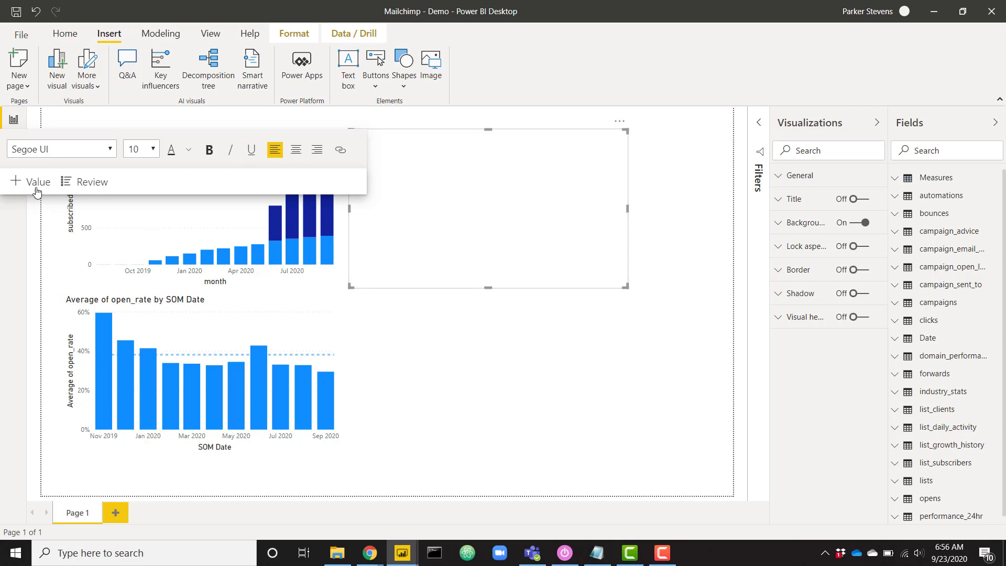
pyautogui.moveTo(403, 129); pyautogui.dragTo(475, 175)
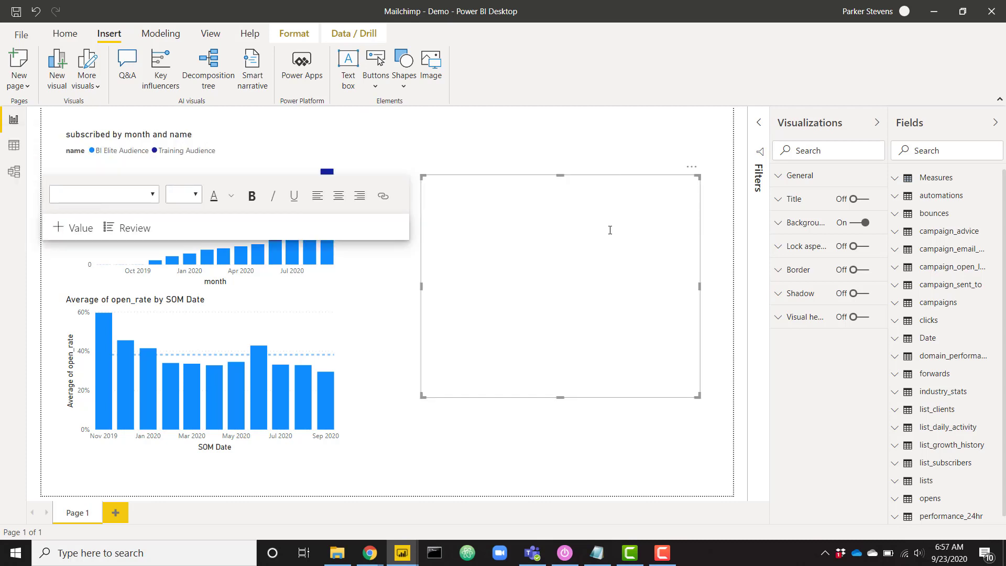
# Copy the narrative template text from Notepad
pyautogui.click(597, 553)
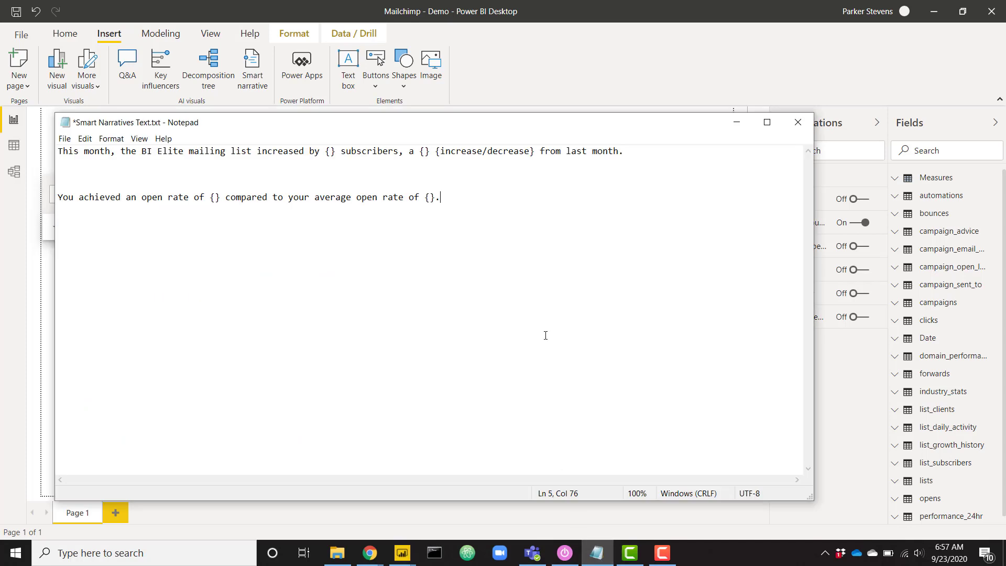
pyautogui.hotkey('ctrl', 'a')
pyautogui.hotkey('ctrl', 'c')
pyautogui.hotkey('alt', 'Tab')
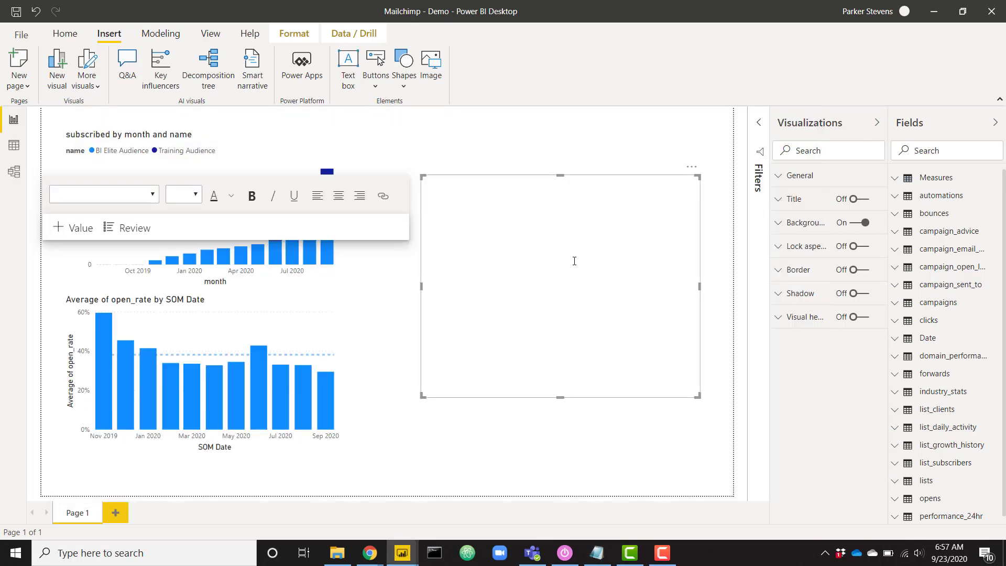
# Paste the subscriber and open-rate template into the text box and set all its text to size 24
pyautogui.hotkey('ctrl', 'v')
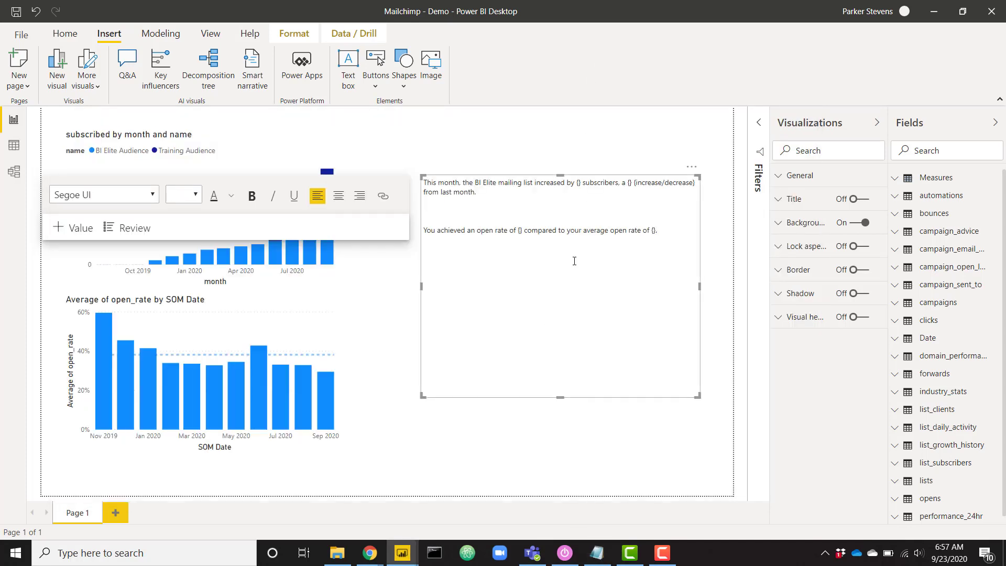
pyautogui.hotkey('ctrl', 'a')
pyautogui.click(195, 197)
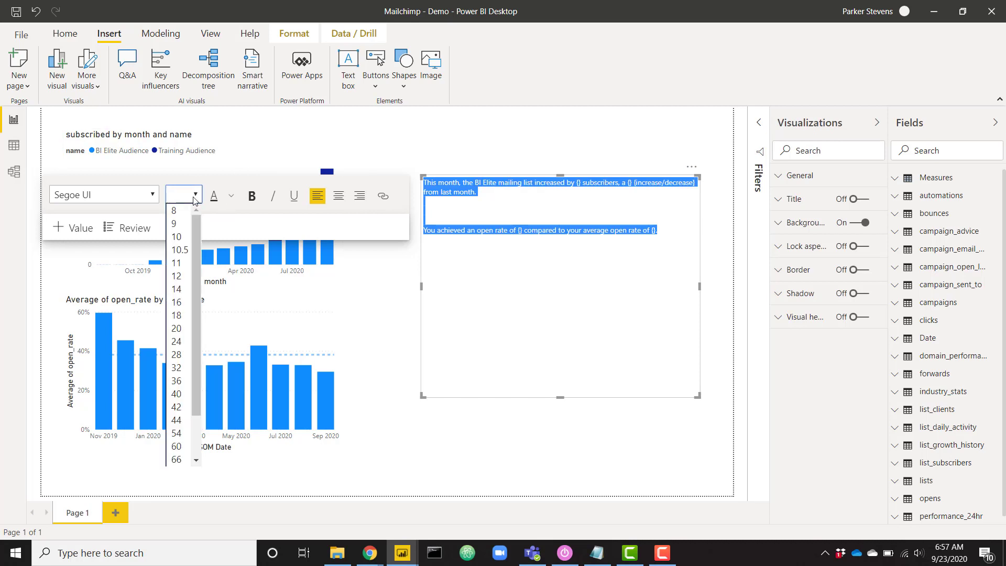
pyautogui.click(176, 341)
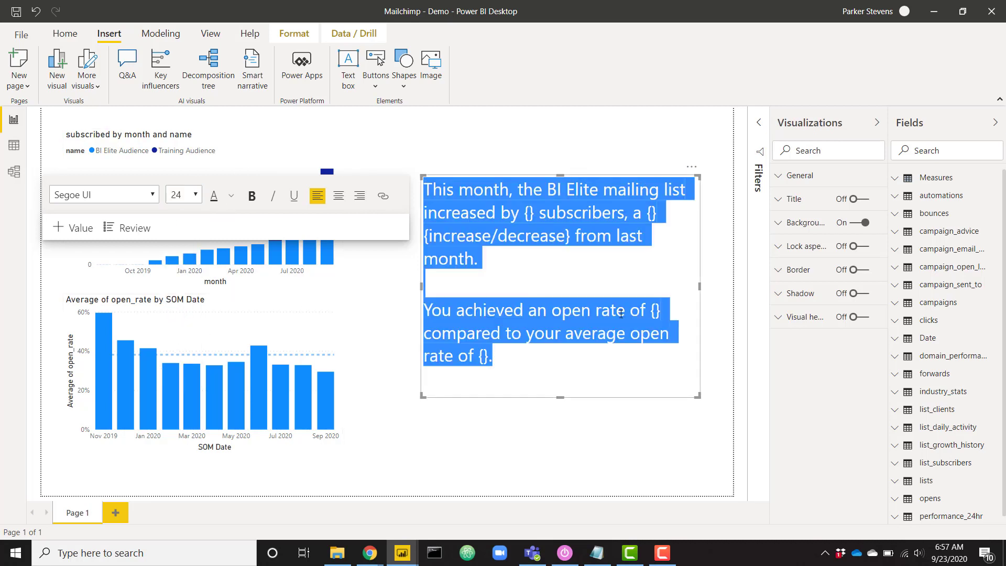
pyautogui.click(604, 274)
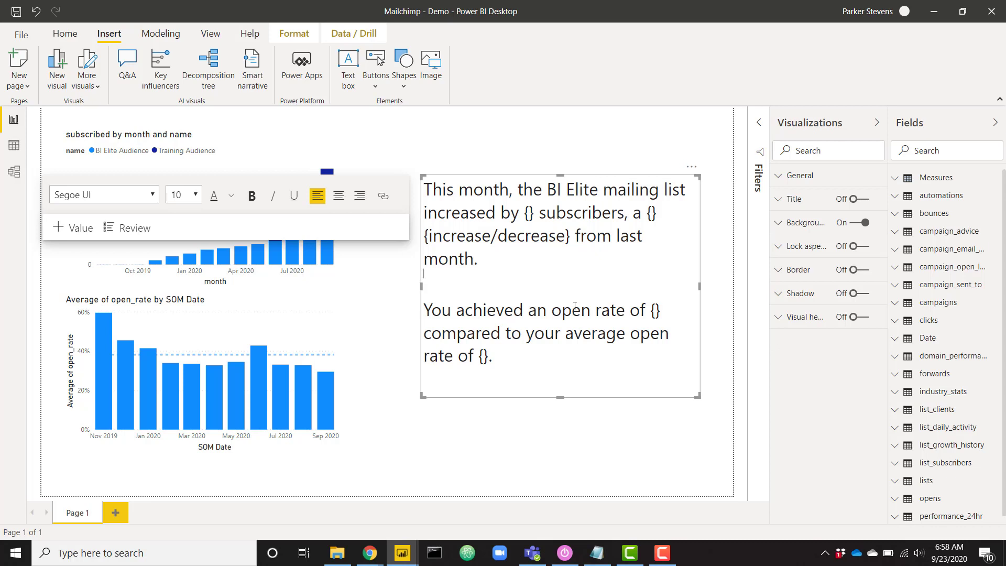
# Insert a dynamic value inside the first {} braces after "increased by"
pyautogui.click(530, 213)
pyautogui.click(60, 226)
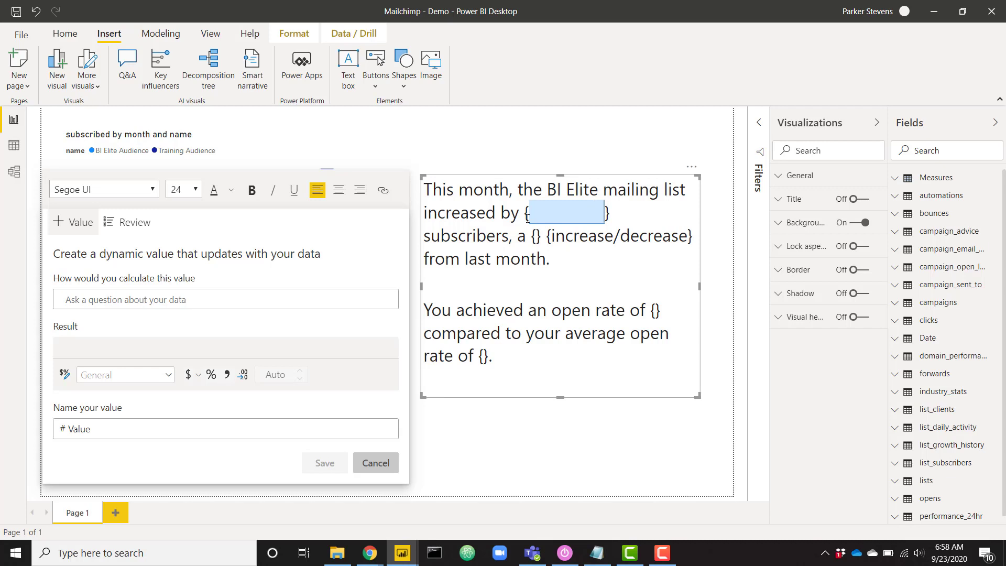
# Leave the dynamic value question blank and view the list_growth_history table in Data view
pyautogui.click(345, 306)
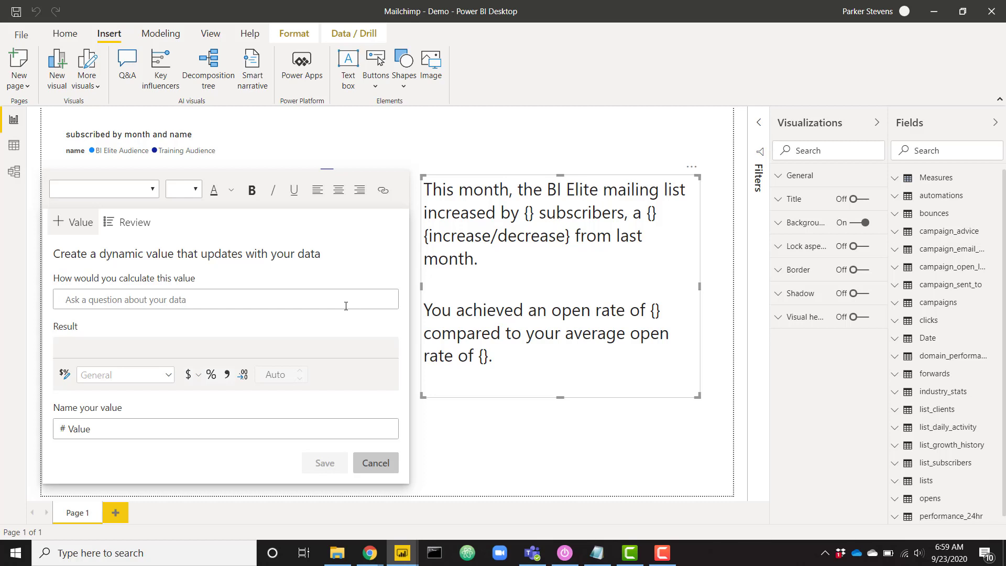
pyautogui.click(14, 144)
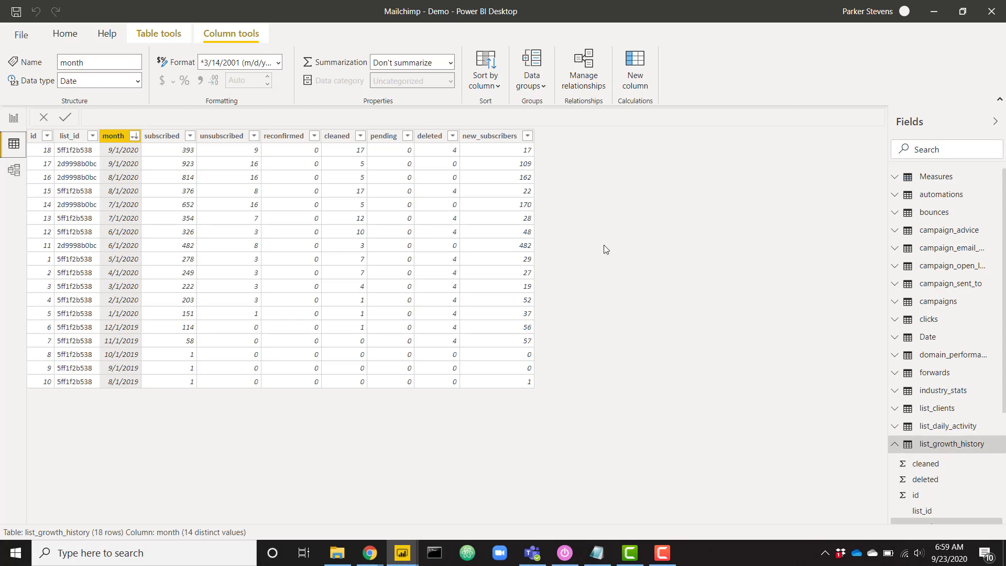
# Review the new_subscribers column's DAX formula, then return to the report page
pyautogui.click(497, 137)
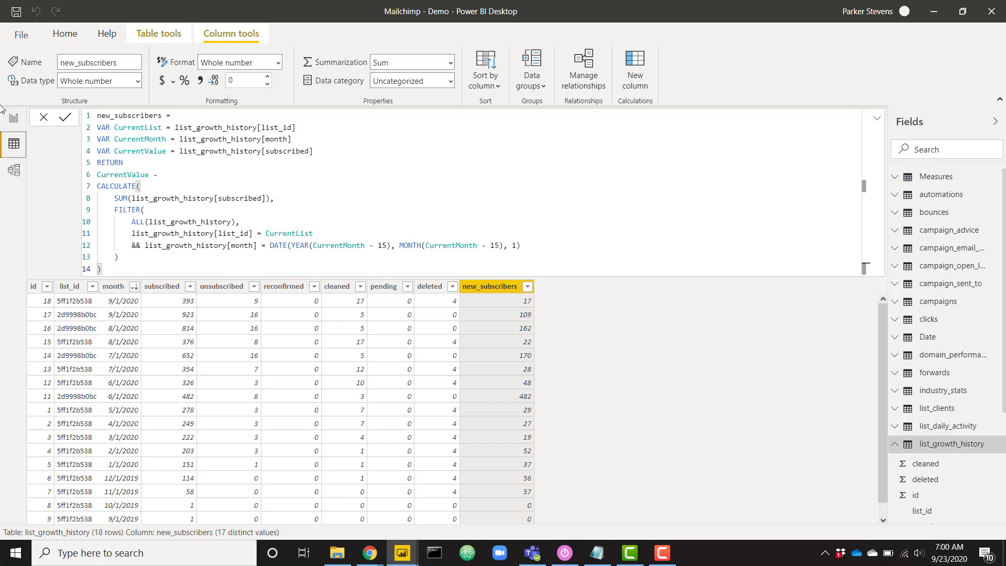
pyautogui.click(14, 118)
# Define the dynamic value as 'sum of new_subscribers this month', giving 126
pyautogui.click(207, 297)
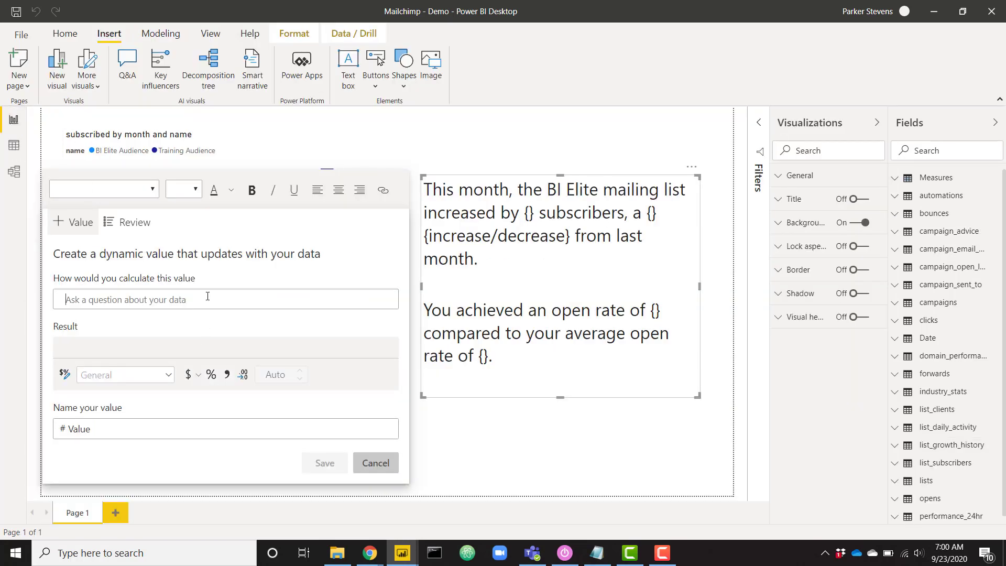
pyautogui.write('sum')
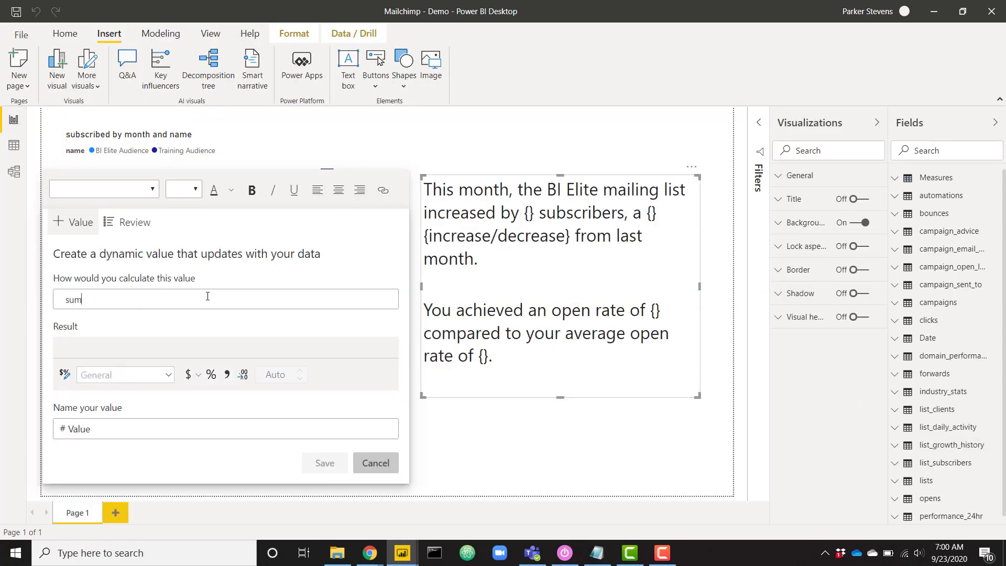
pyautogui.write(' of n')
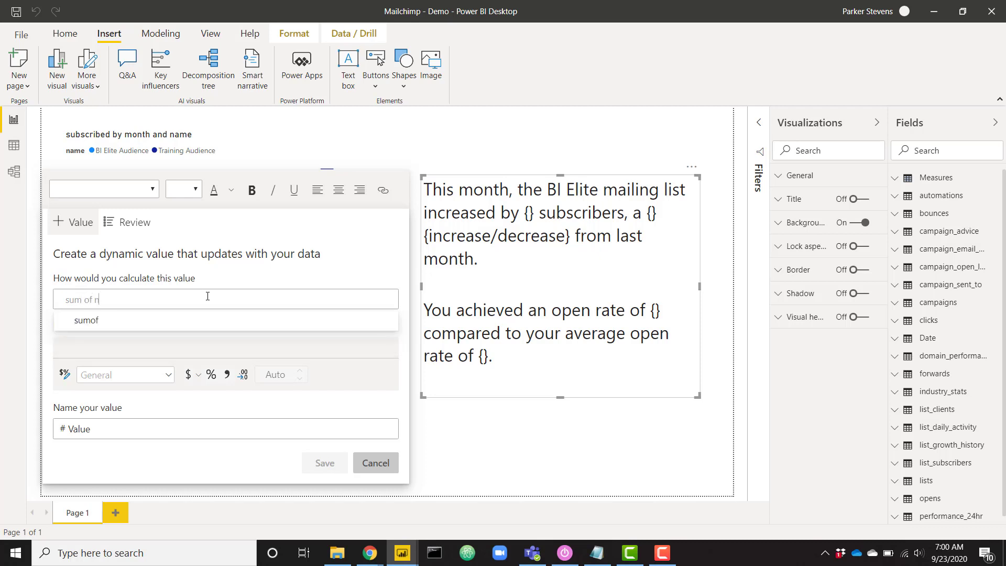
pyautogui.write('ew_sub')
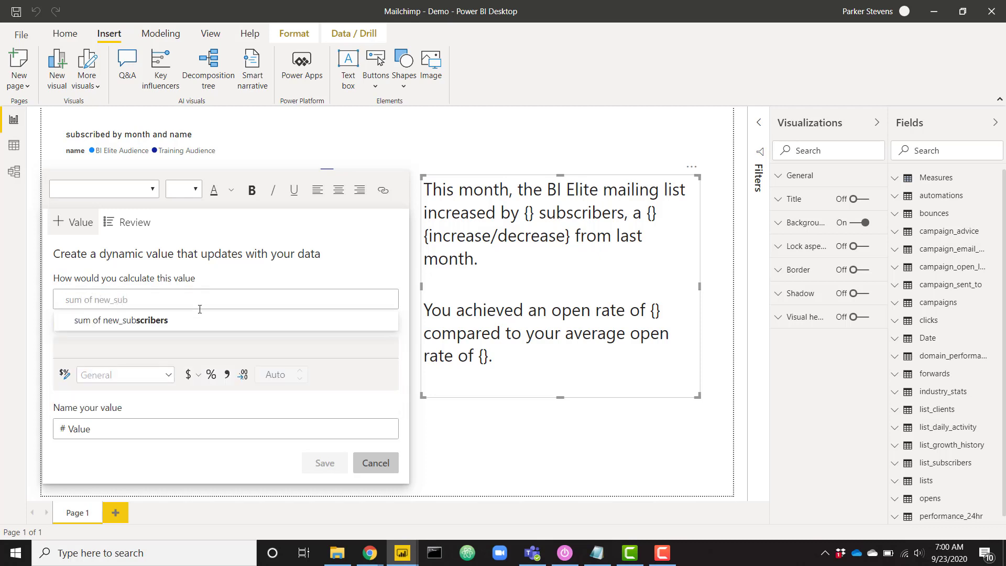
pyautogui.click(197, 320)
pyautogui.write('this')
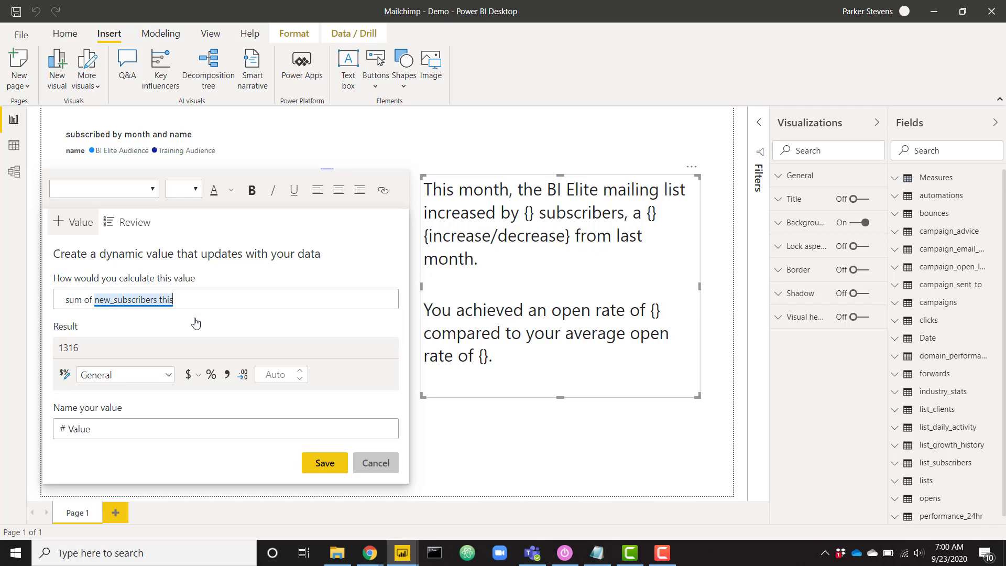
pyautogui.write(' month')
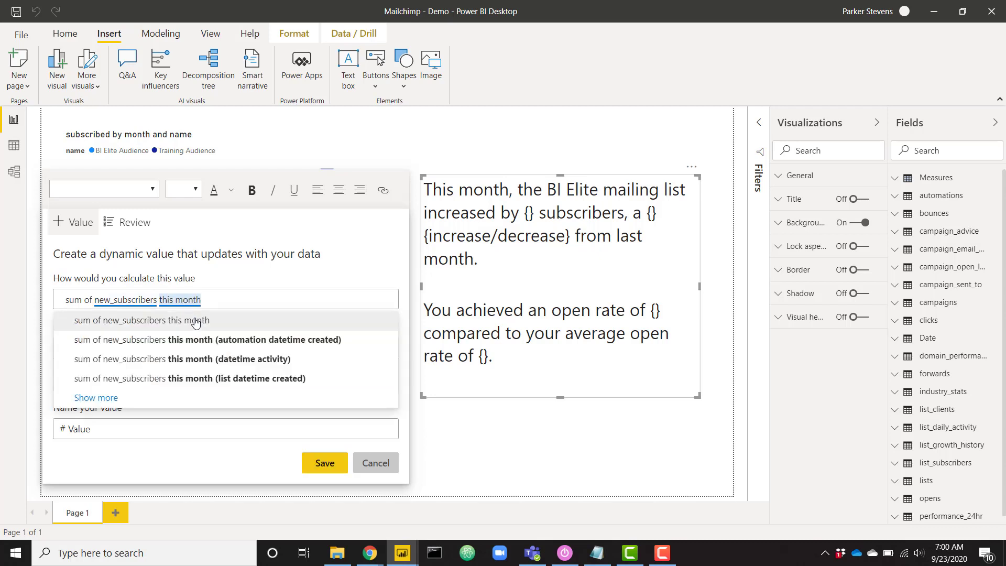
pyautogui.click(195, 321)
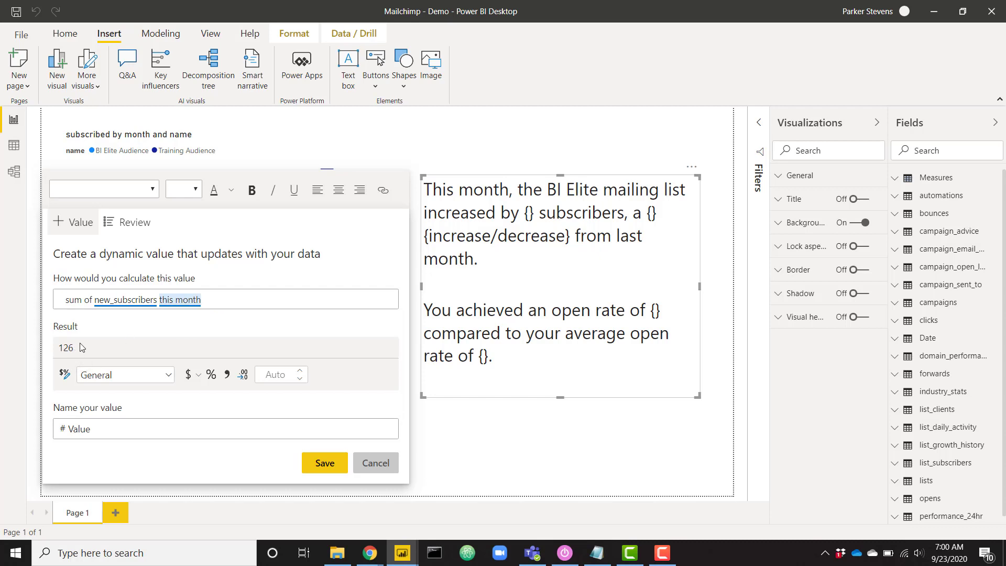
# Check the data tables, return to the report, and name the new dynamic value Value1
pyautogui.click(14, 154)
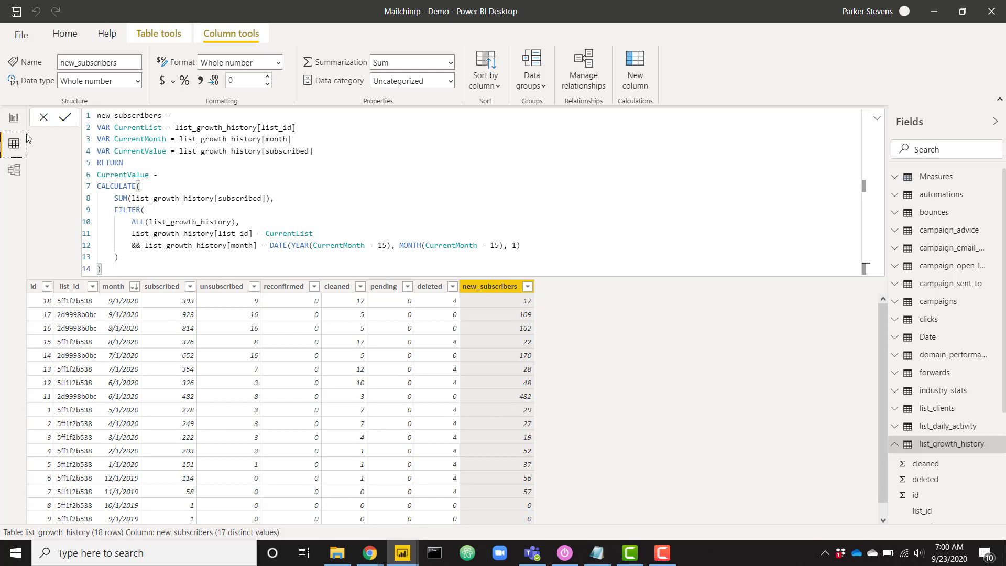
pyautogui.click(14, 119)
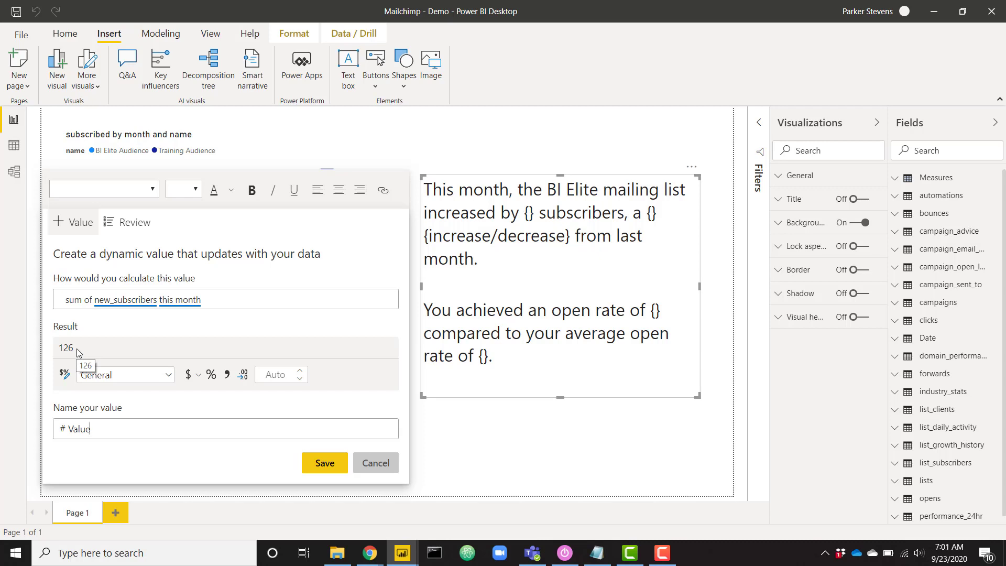
pyautogui.write('1')
# Insert Value1 into the narrative and exclude Training Audience so it shows 17, then reopen the value
pyautogui.click(325, 463)
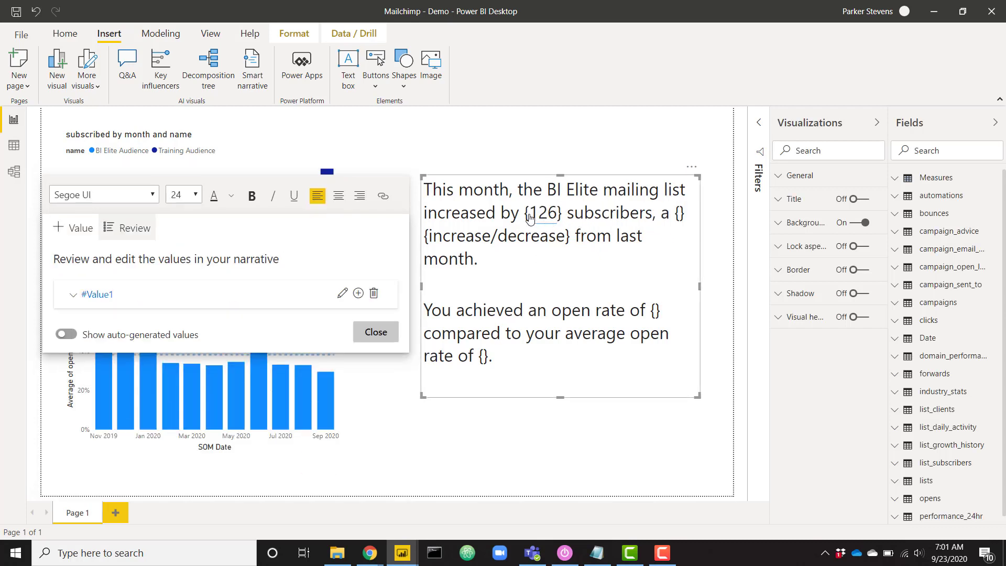
pyautogui.click(761, 126)
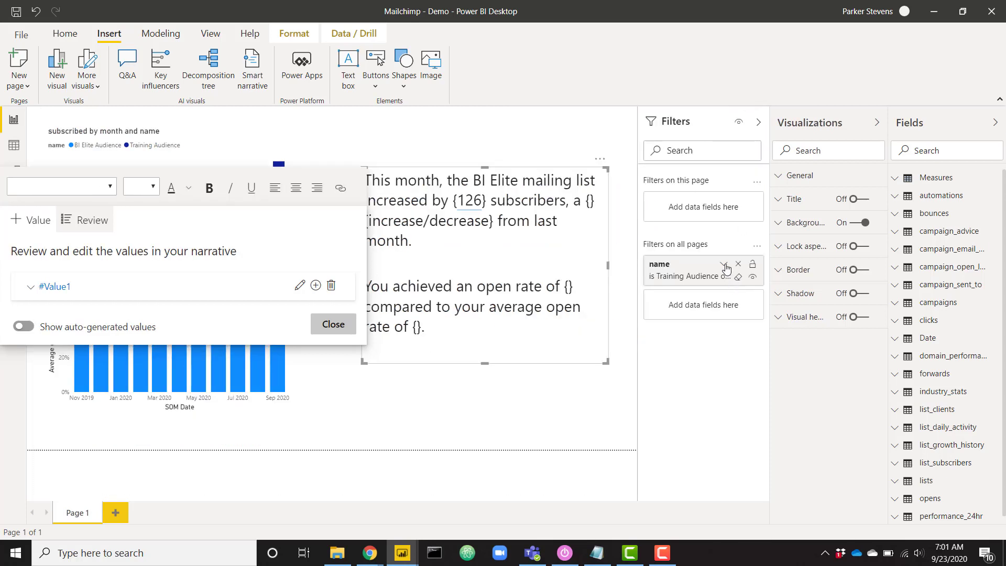
pyautogui.click(725, 267)
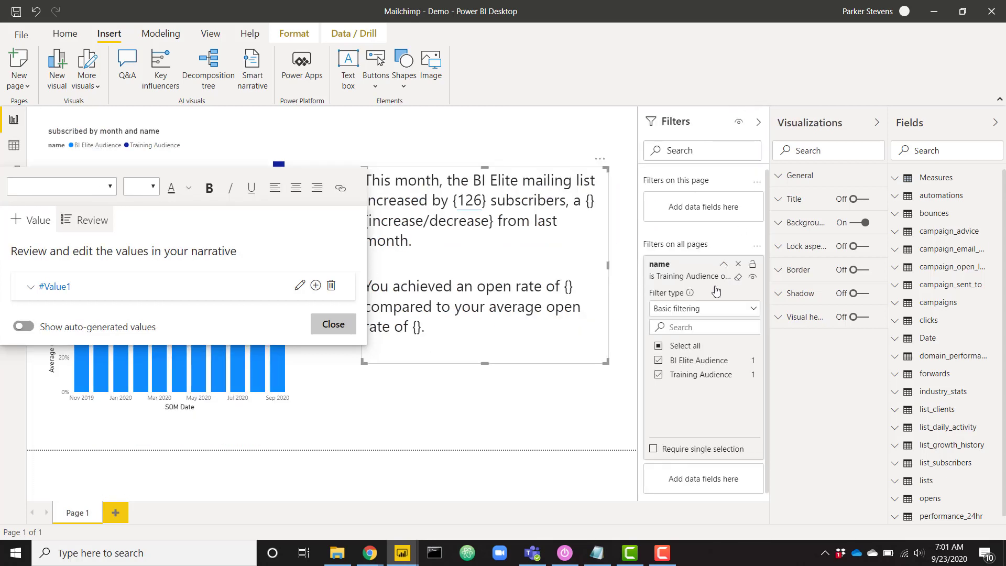
pyautogui.click(684, 379)
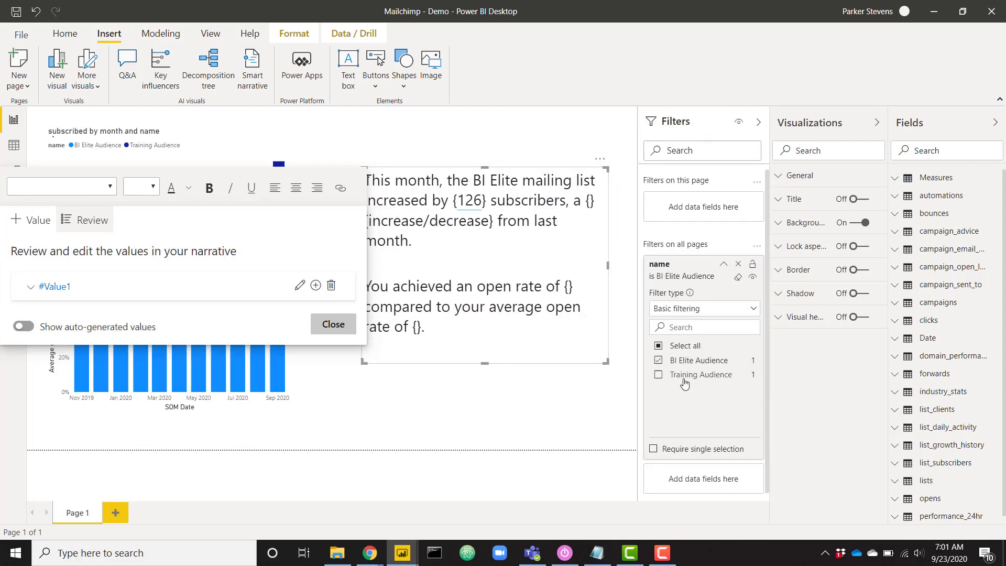
pyautogui.click(760, 124)
pyautogui.doubleClick(542, 216)
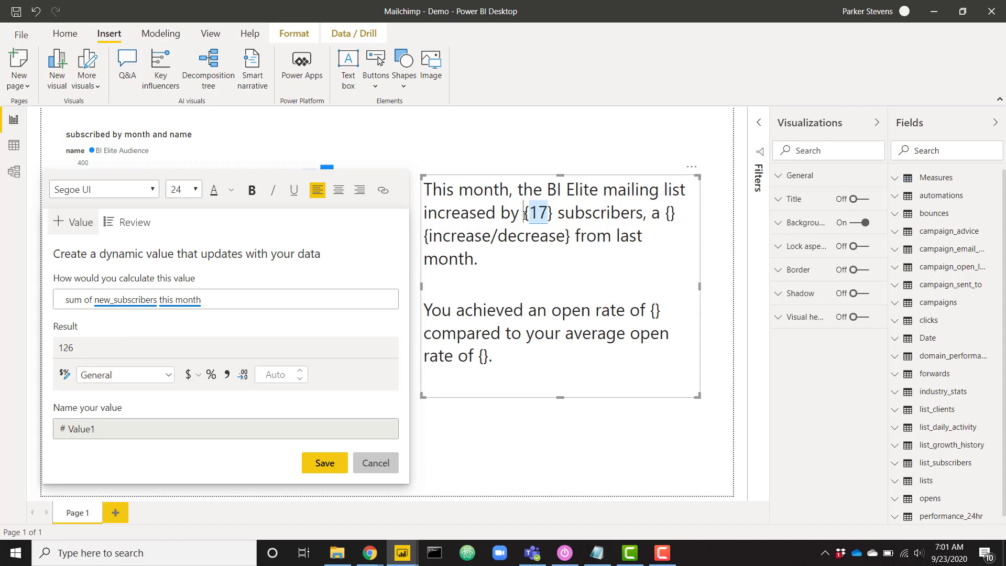
# Delete the braces around the dynamic 17 value in the narrative
pyautogui.press('Delete')
pyautogui.click(550, 217)
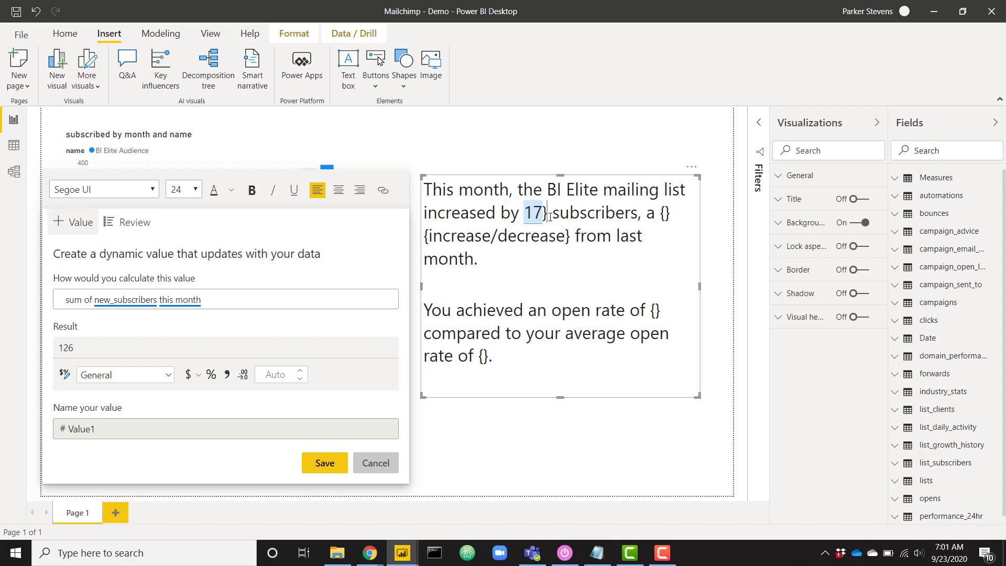
pyautogui.press('BackSpace')
# Colour the 17 subscriber value blue using the font colour options
pyautogui.moveTo(543, 216); pyautogui.dragTo(523, 216)
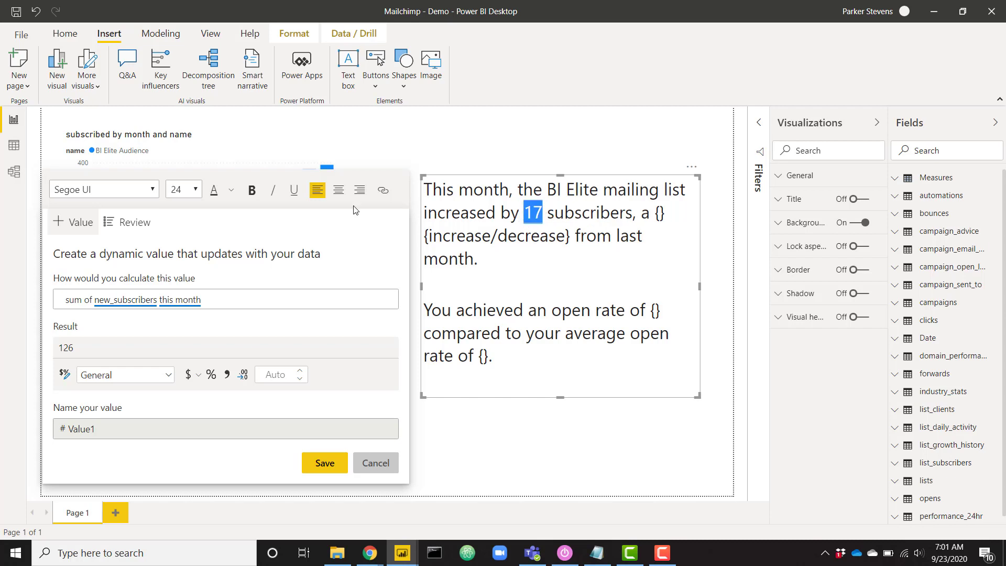
pyautogui.click(232, 191)
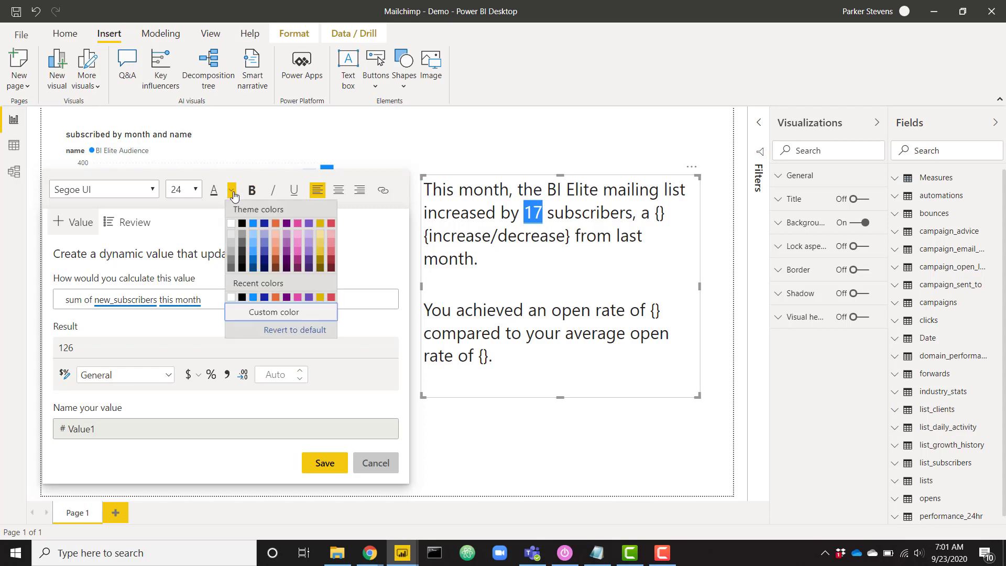
pyautogui.click(252, 231)
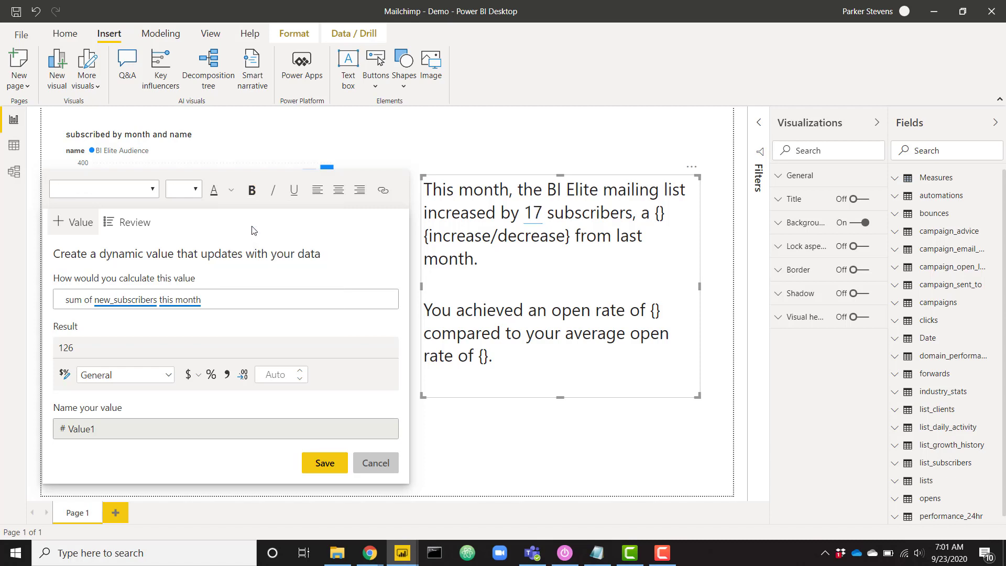
pyautogui.click(234, 191)
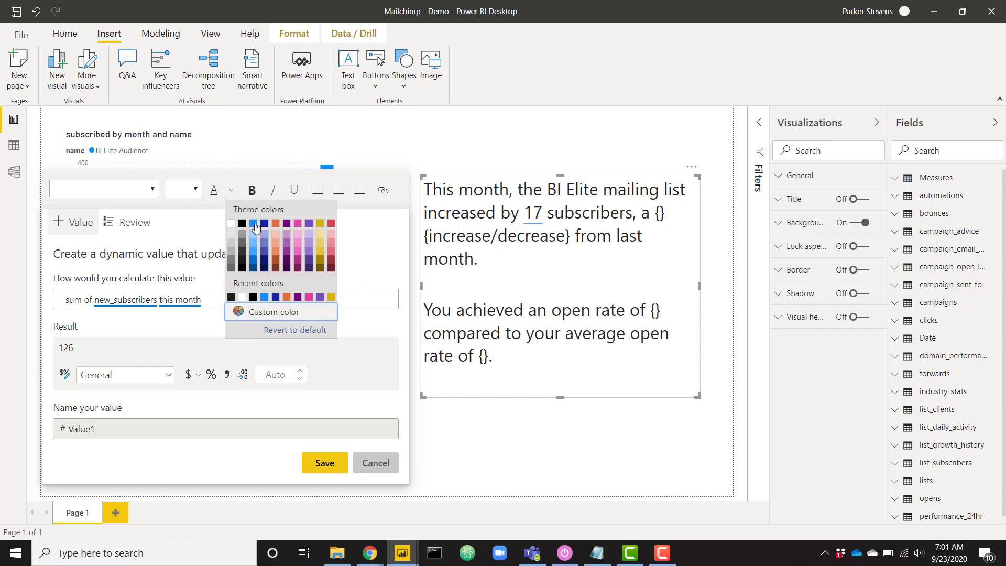
pyautogui.click(475, 217)
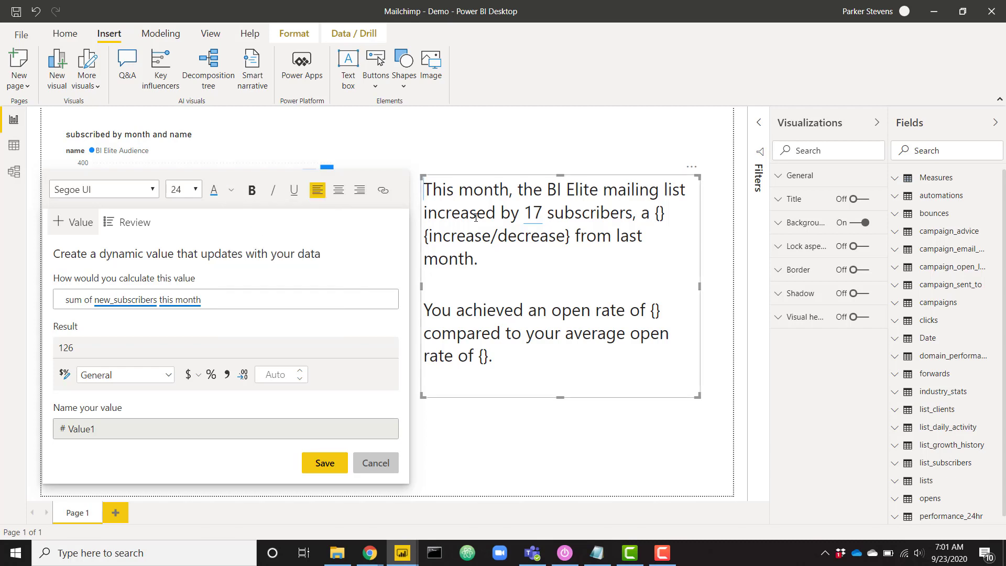
pyautogui.click(545, 214)
pyautogui.keyDown('shift'); pyautogui.click(523, 213); pyautogui.keyUp('shift')
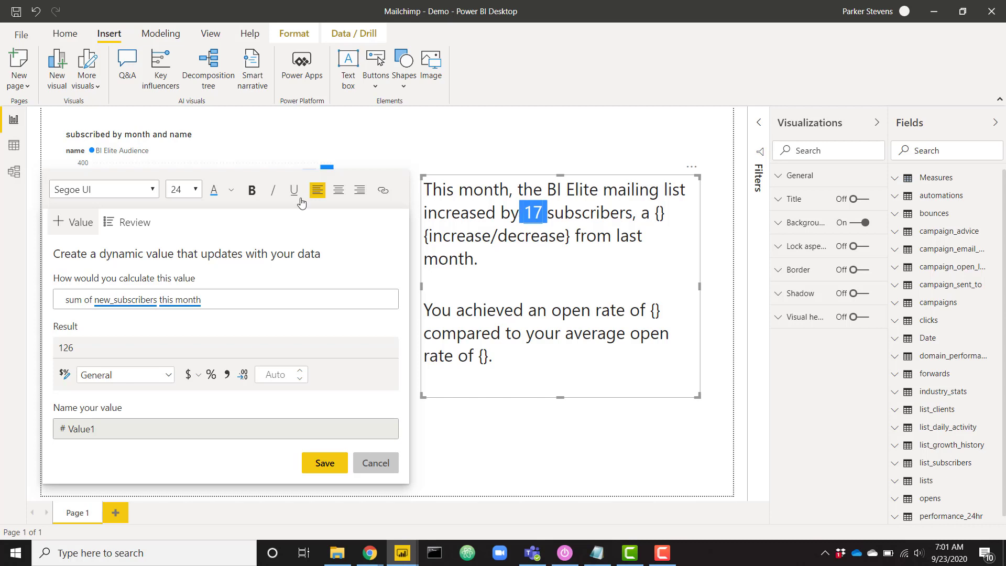
pyautogui.click(217, 195)
pyautogui.click(632, 283)
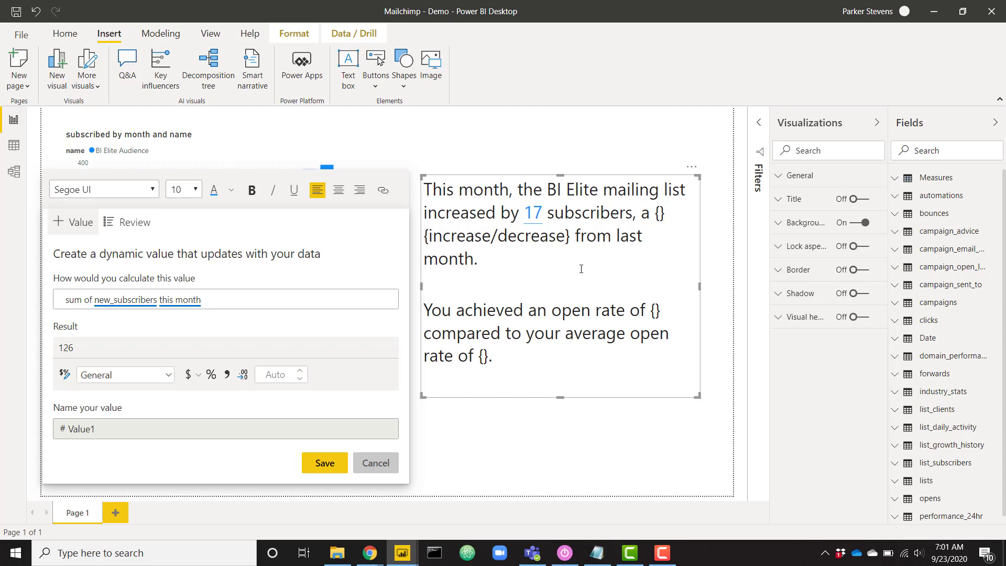
pyautogui.click(549, 256)
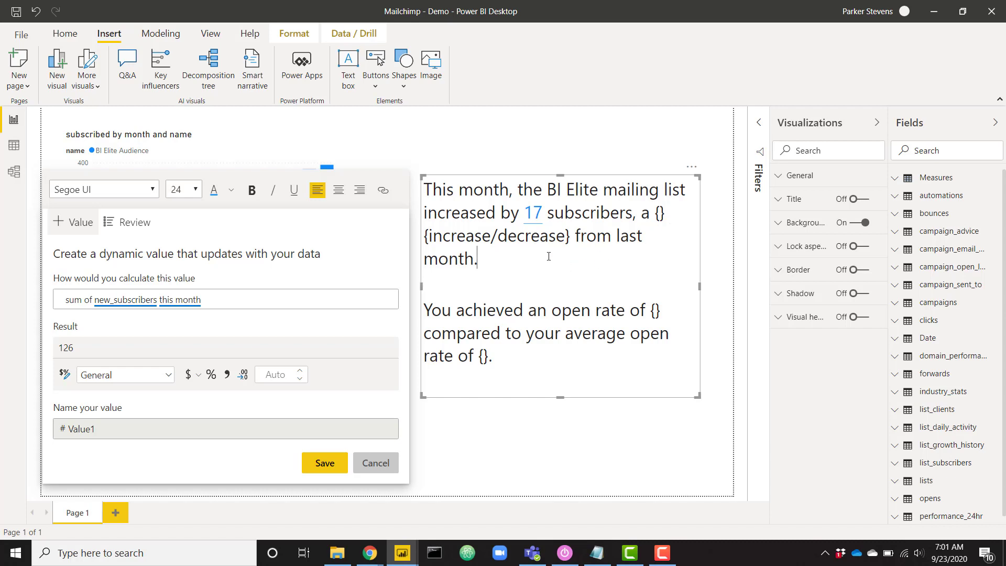